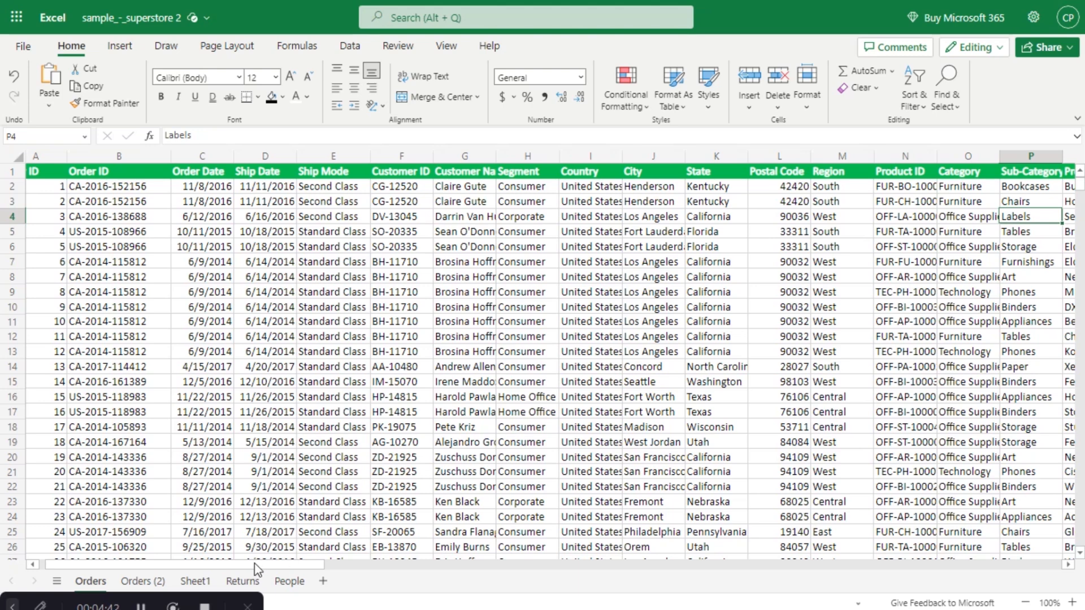
left_click_drag(255, 564, 394, 579)
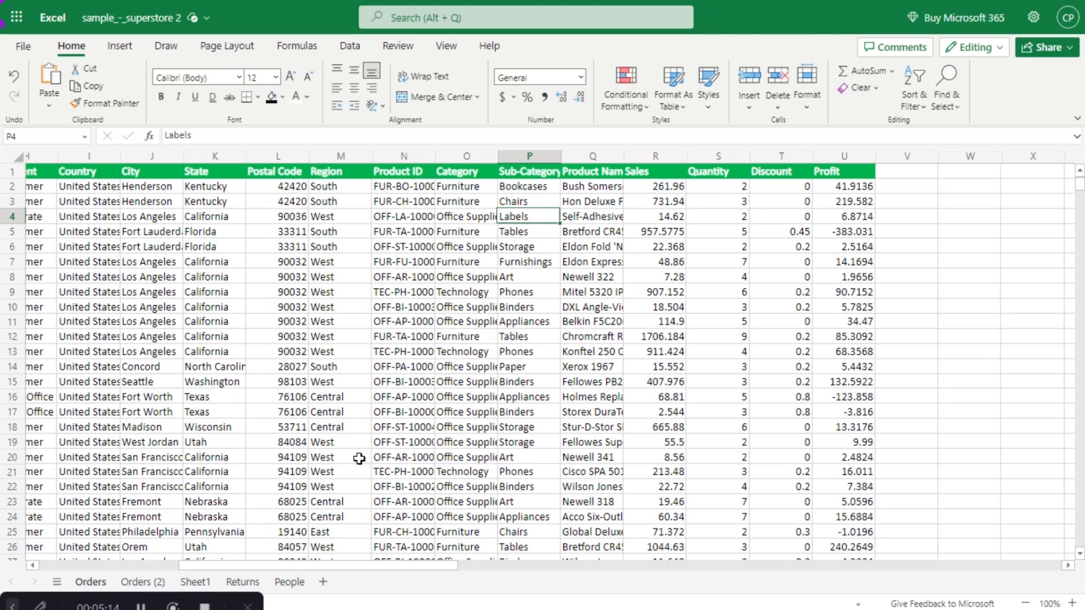
left_click_drag(320, 568, 269, 572)
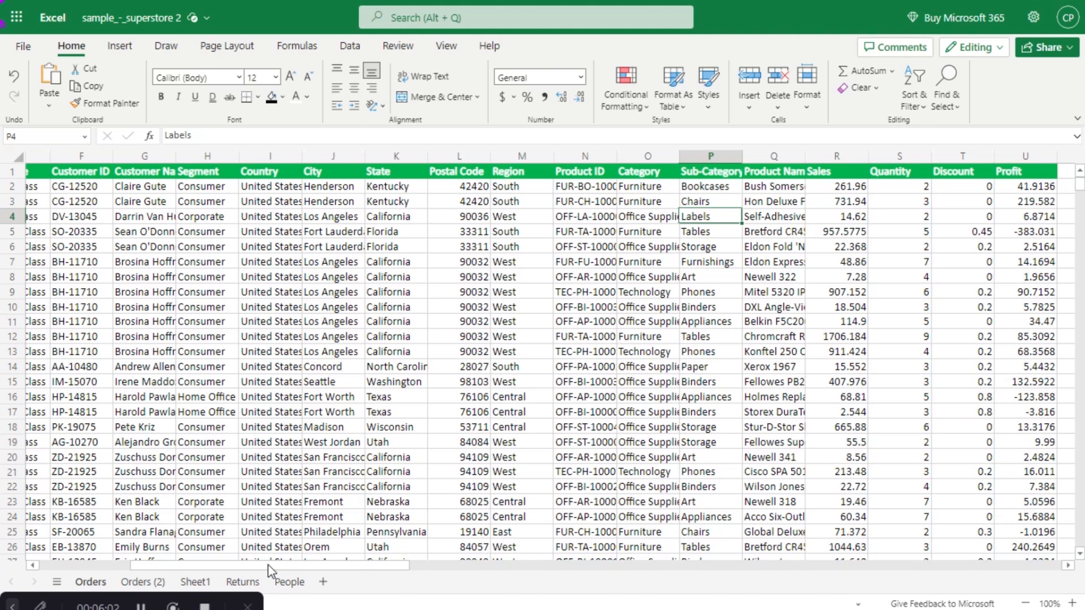
- Bring the Orders (2) sheet into view to build the Total/Average/Minimum/Maximum summary grid
left_click_drag(268, 565, 329, 565)
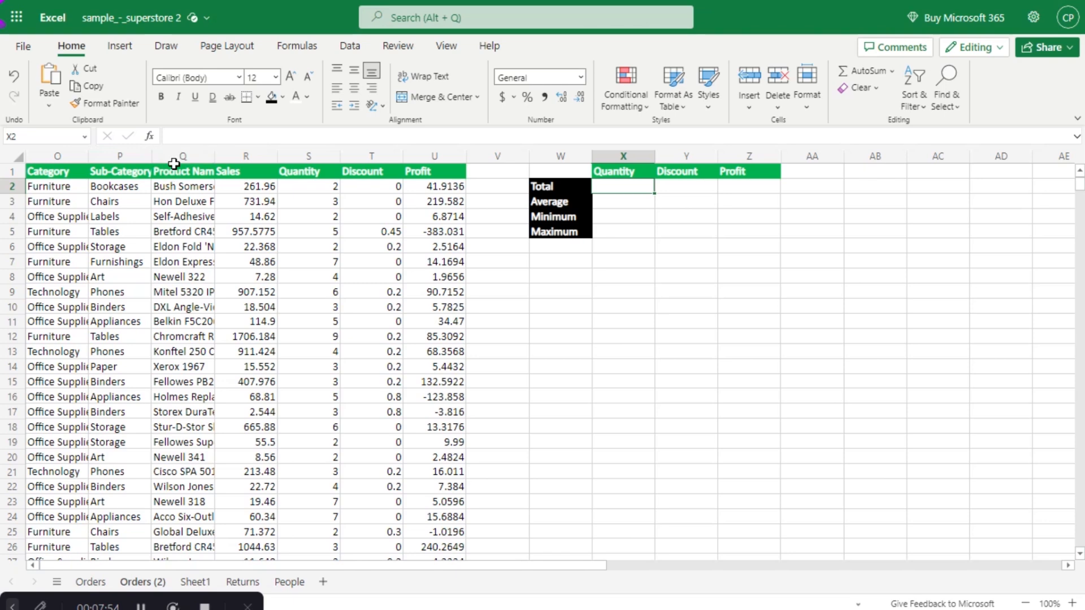
- Select the Category, Sub-Category and Product Name columns to point out the data columns
left_click_drag(63, 158, 111, 161)
left_click(68, 159)
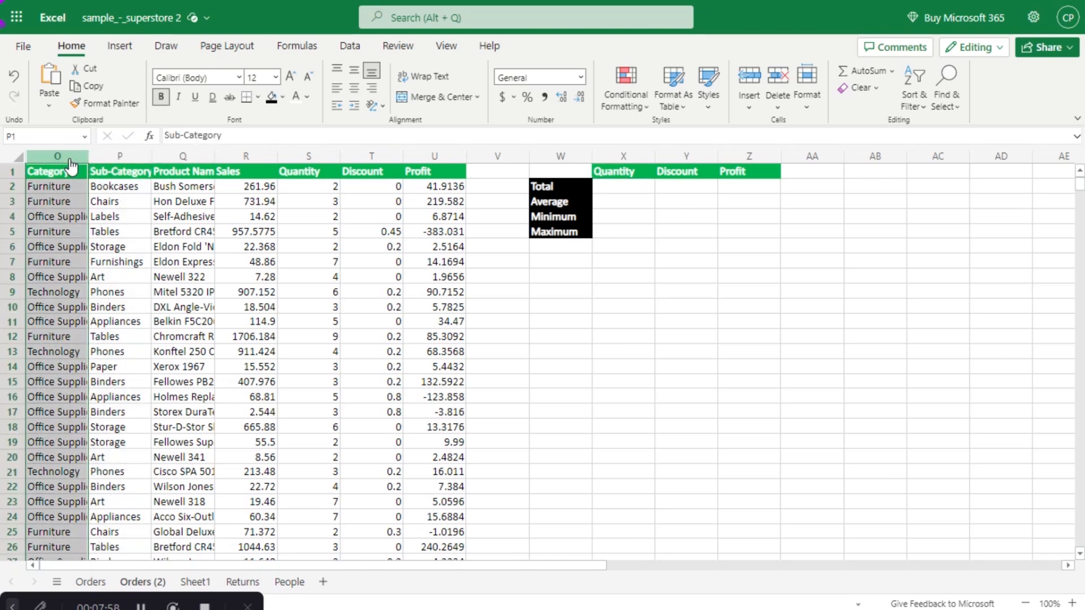
left_click(120, 161)
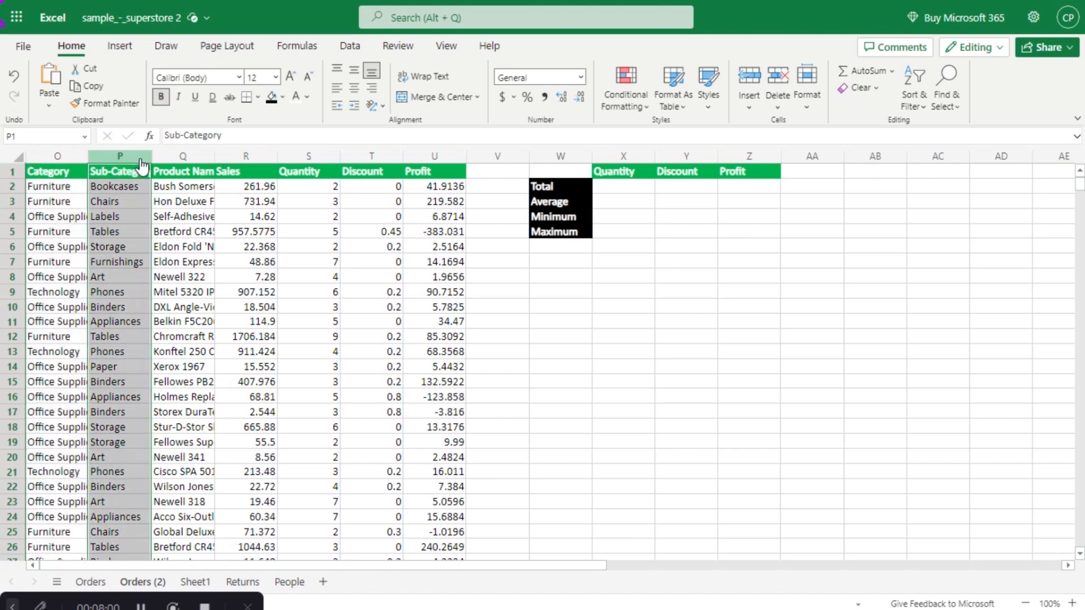
left_click(180, 159)
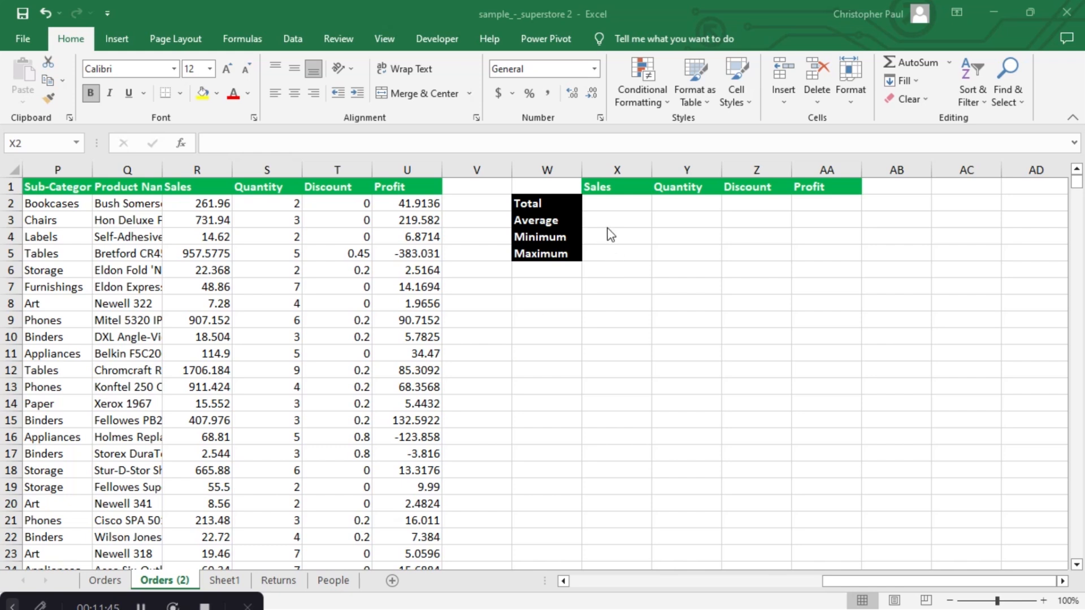
- Enter =SUM(R:R) in X2 so the Sales Total adds up the whole Sales column
key("shift+Right")
key("shift+Right")
key("shift+Right")
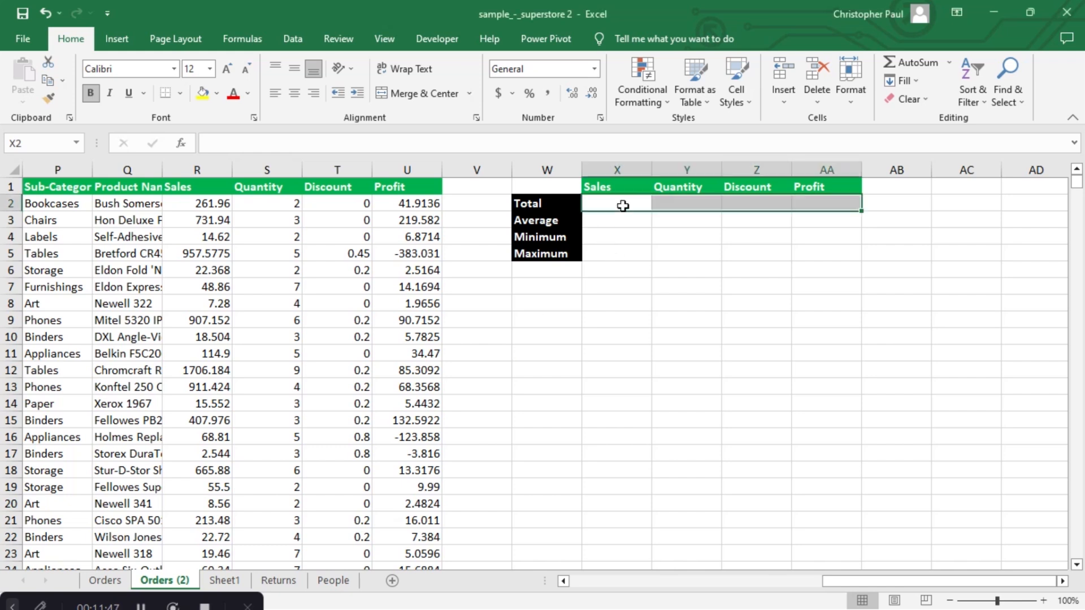
left_click(623, 206)
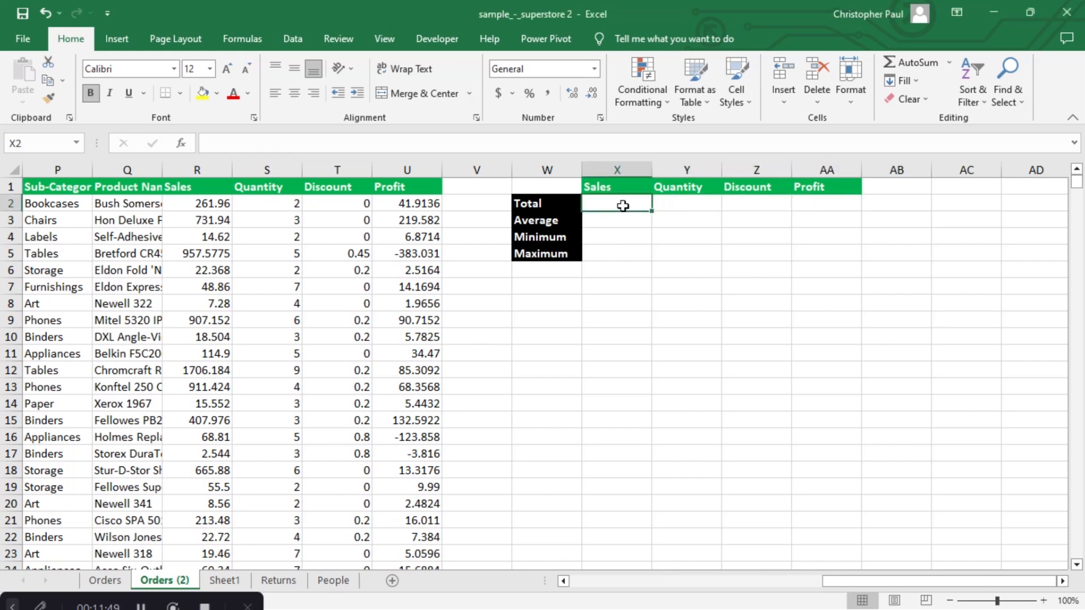
type("=")
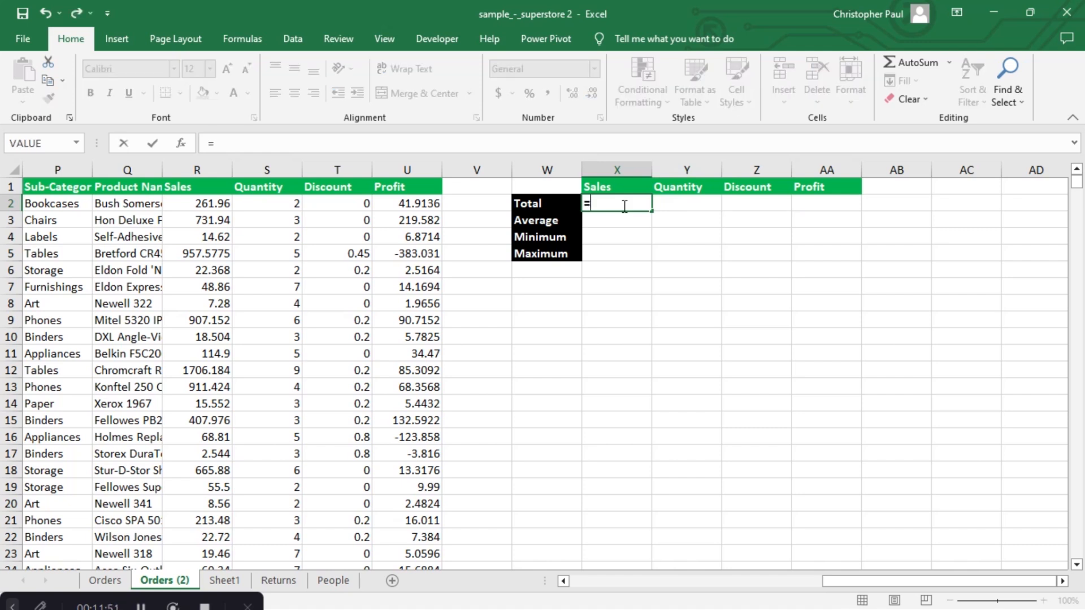
type("sum")
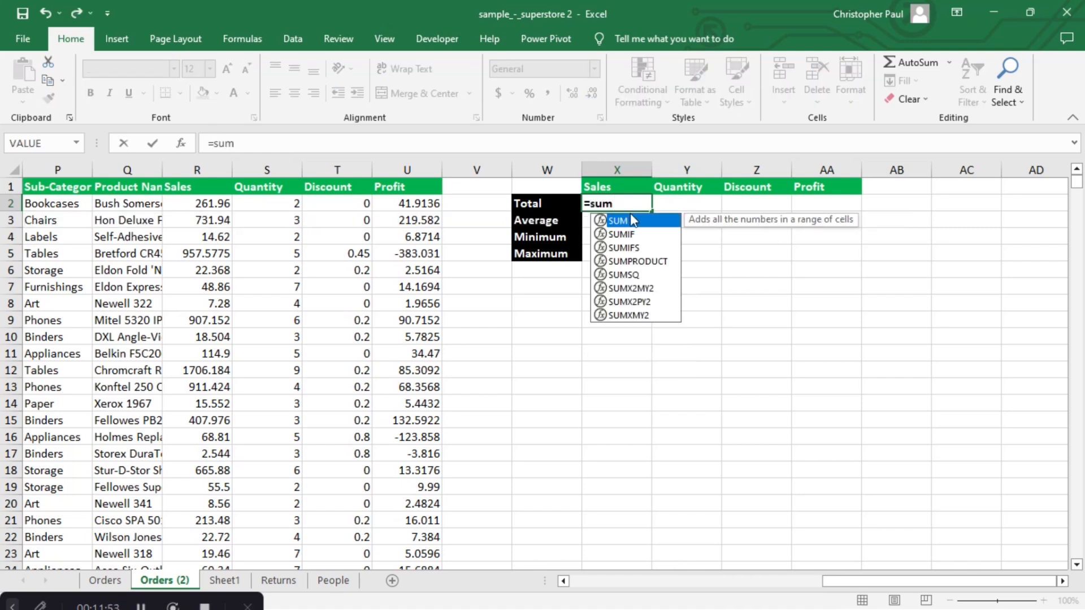
key("Tab")
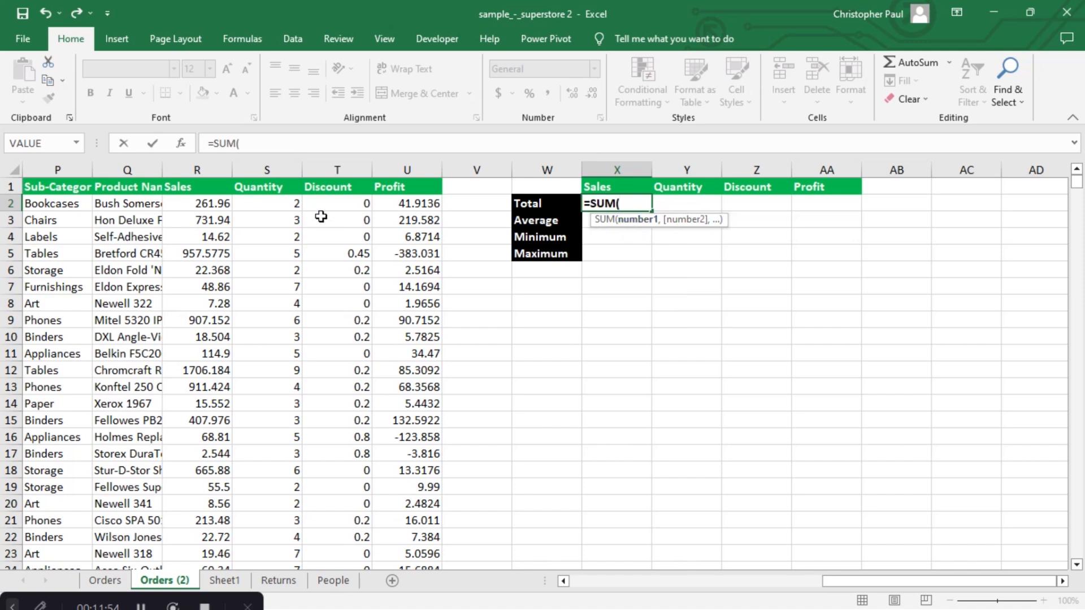
left_click(207, 166)
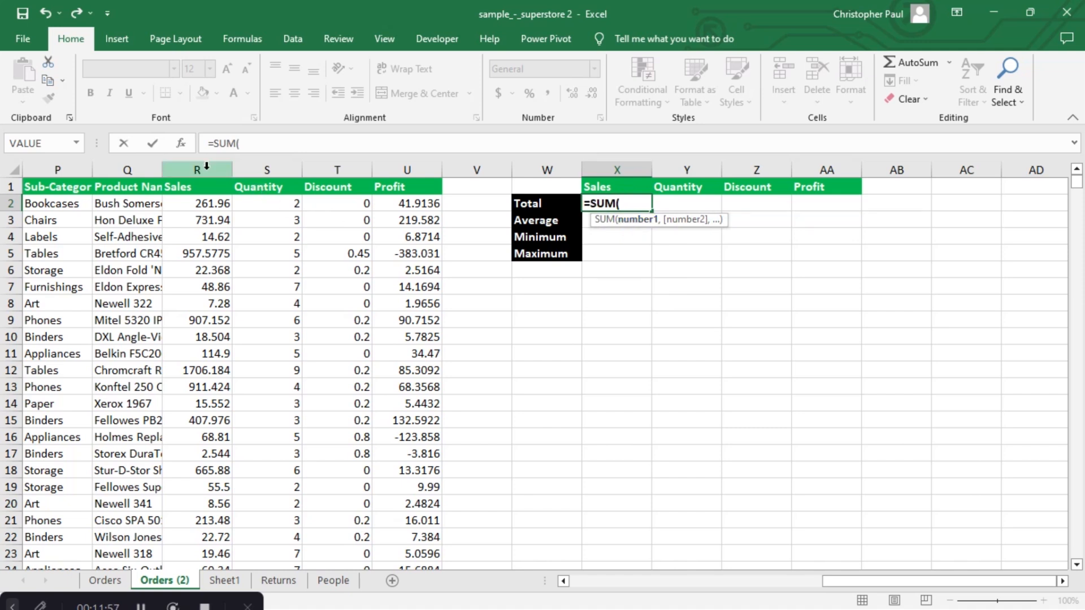
left_click(207, 167)
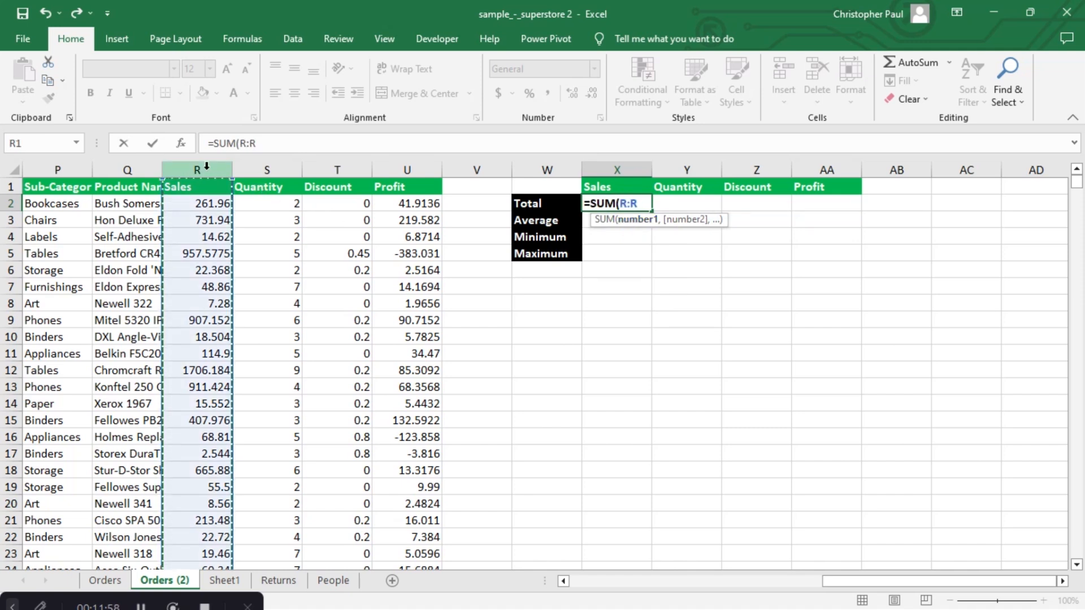
key("Return")
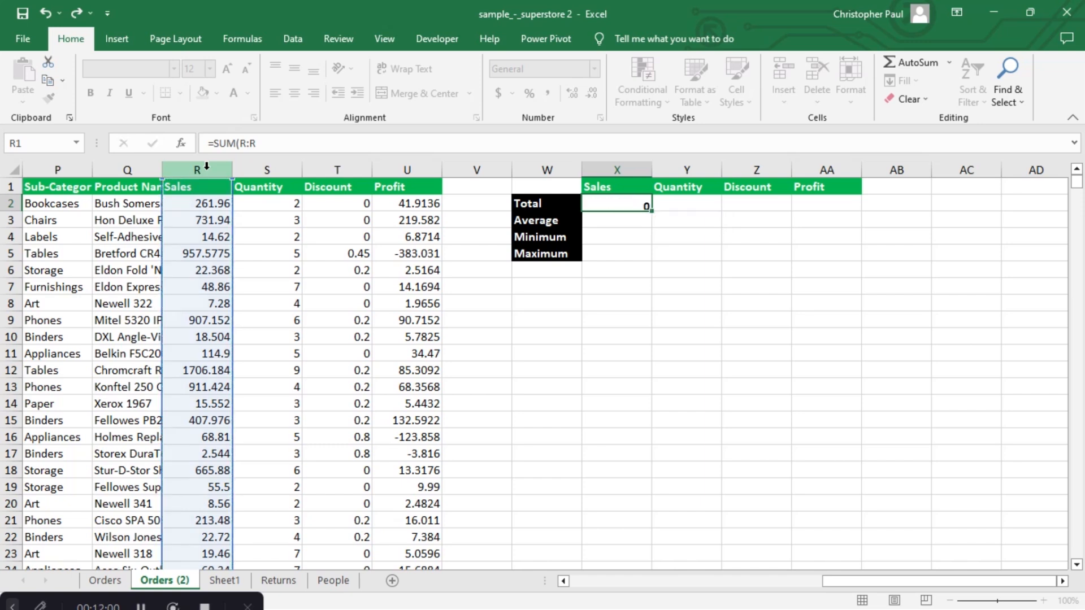
left_click(634, 206)
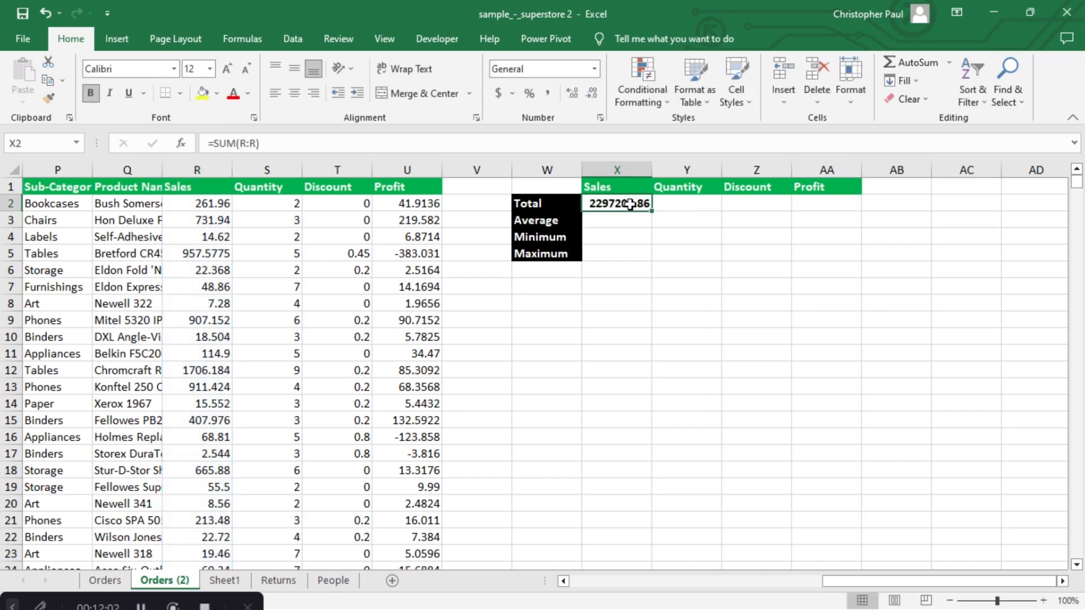
- Copy the Sales total across the row: Quantity 37873, Discount 1561.09, Profit 286397.022
left_click_drag(698, 212, 841, 208)
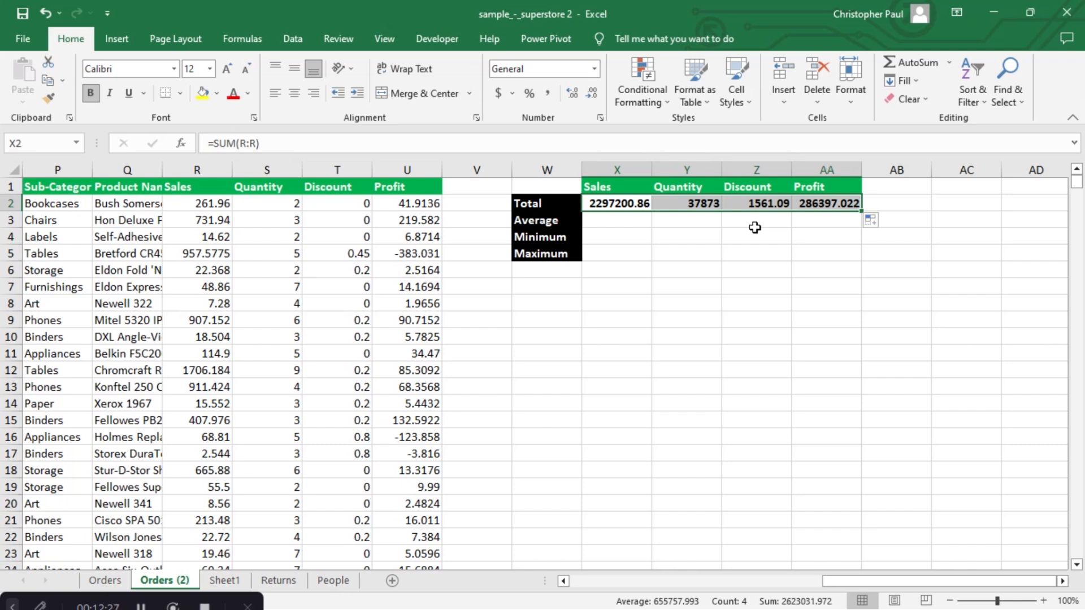
left_click(696, 204)
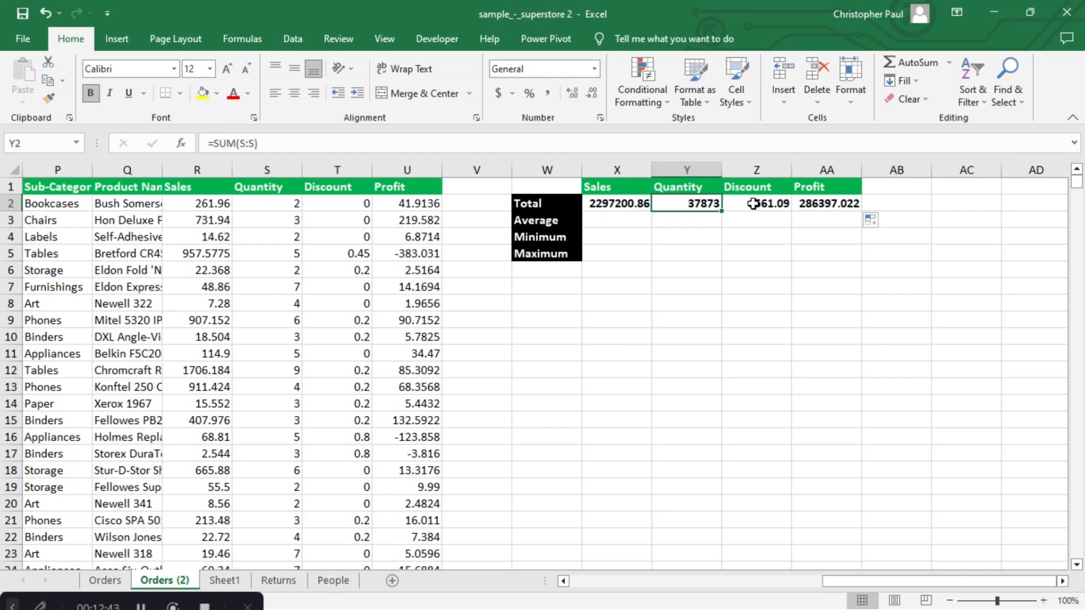
left_click(753, 204)
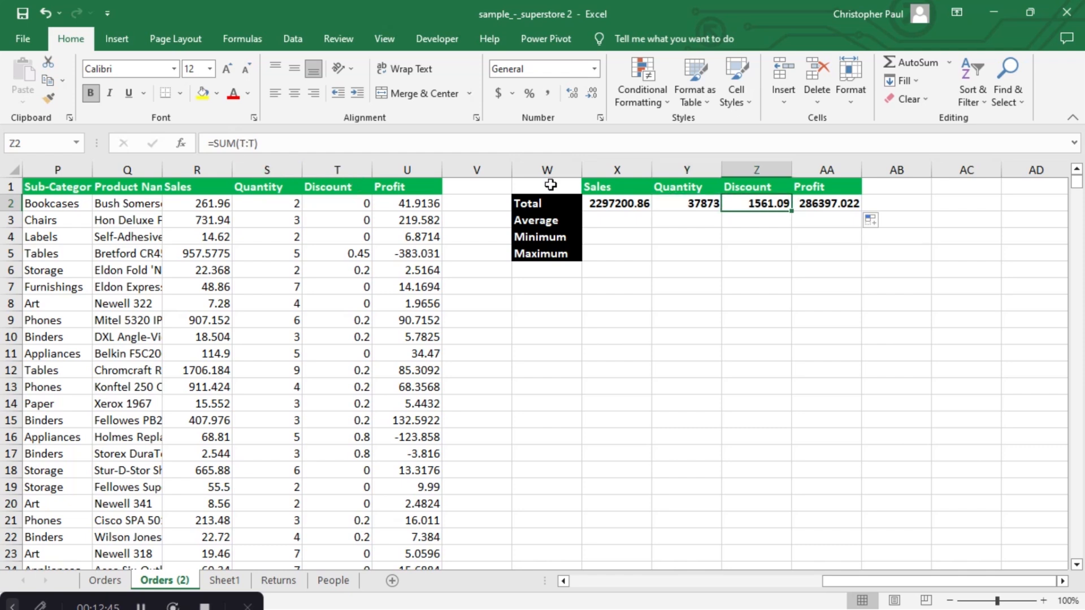
left_click(550, 186)
left_click(622, 219)
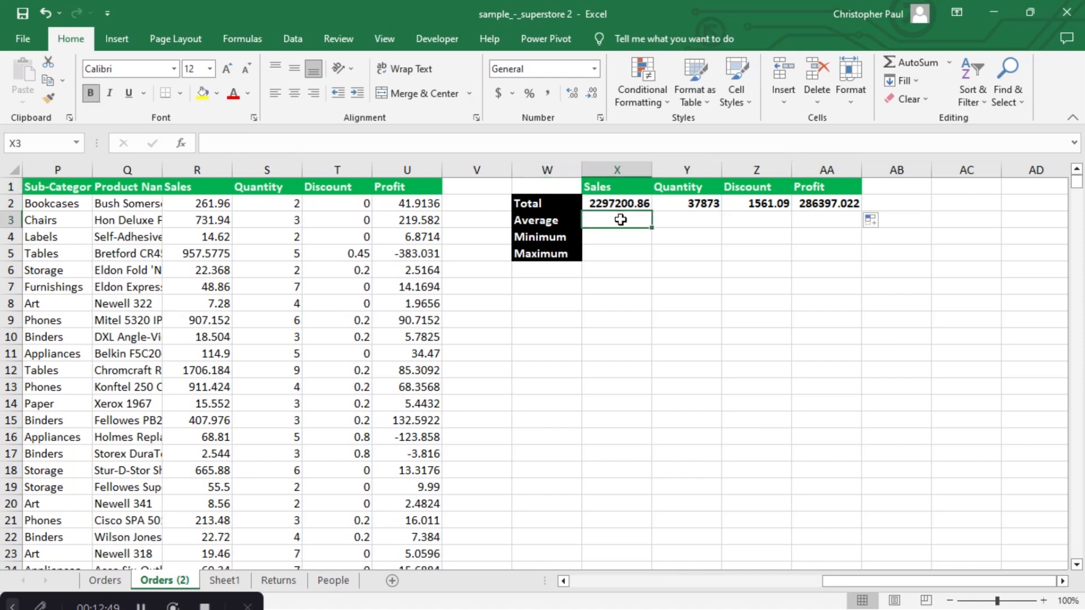
- Enter =AVERAGE(S2:S9995) in the Sales Average cell X3, returning 3.78957374
type("=")
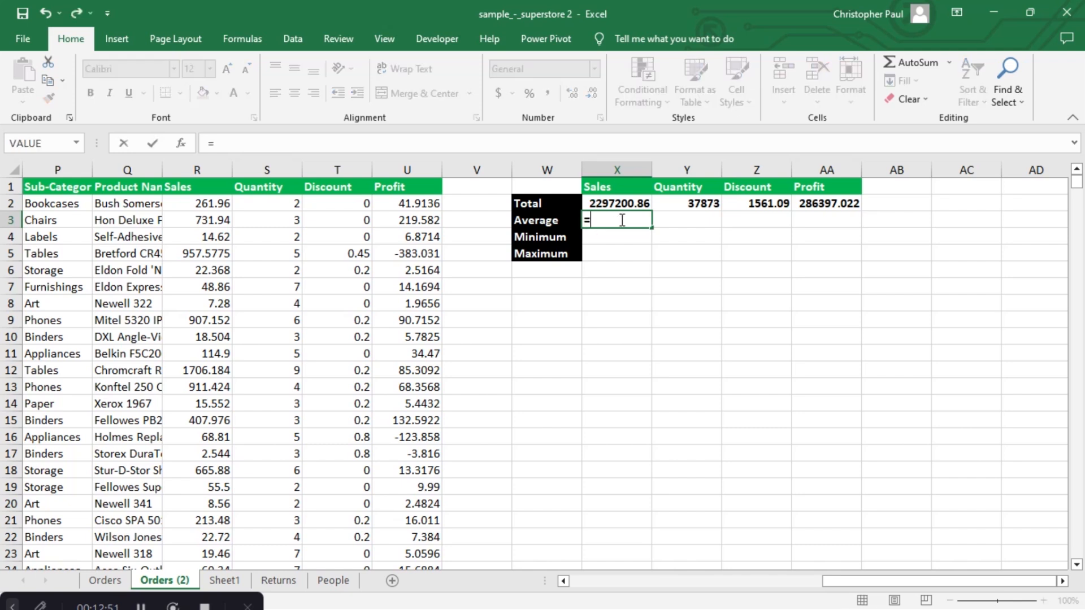
type("av")
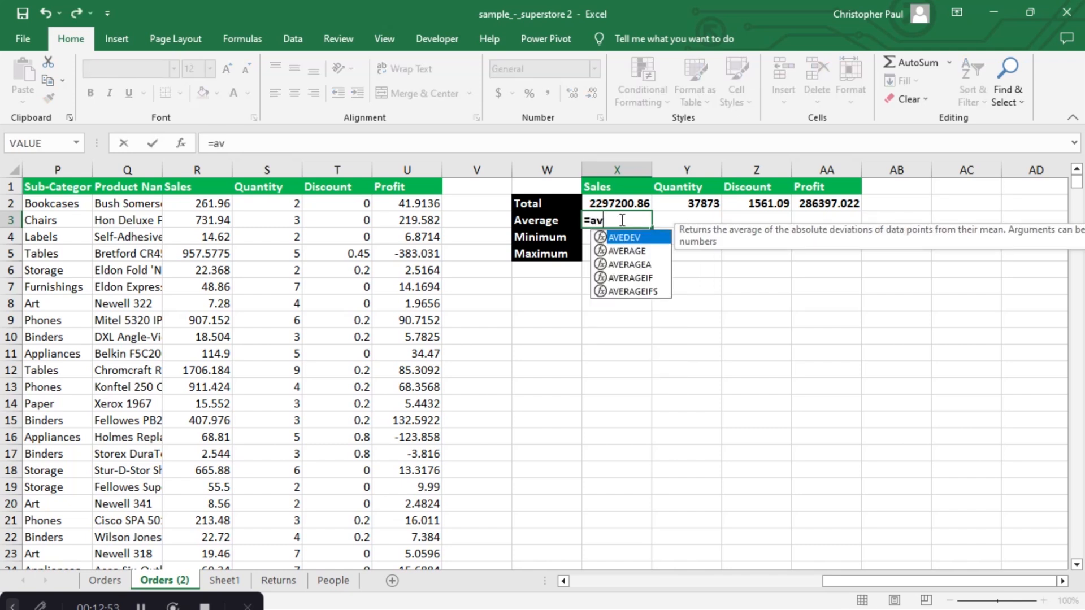
double_click(637, 252)
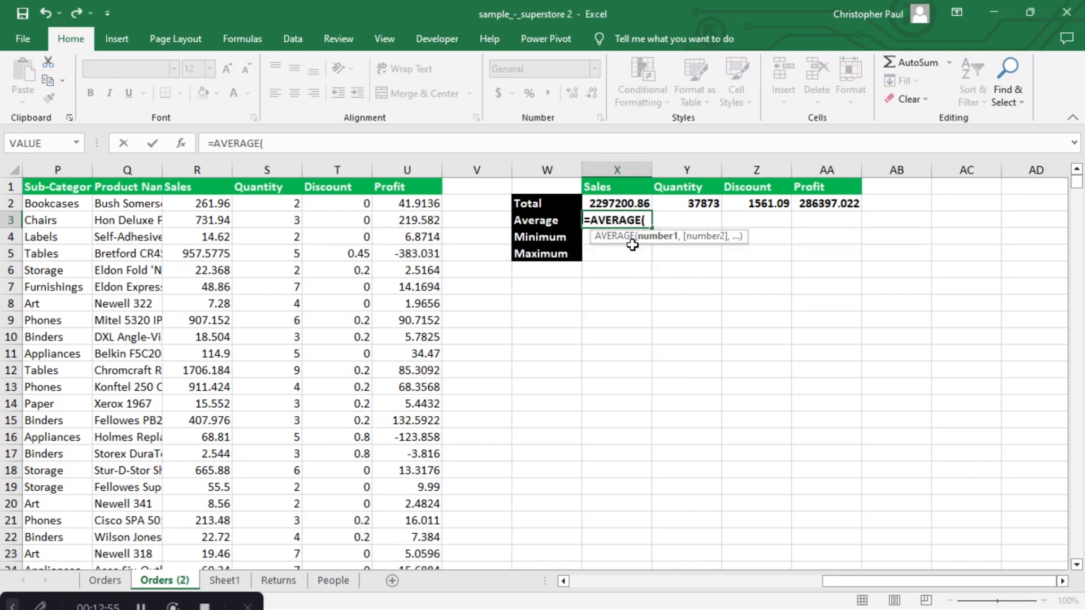
left_click(289, 205)
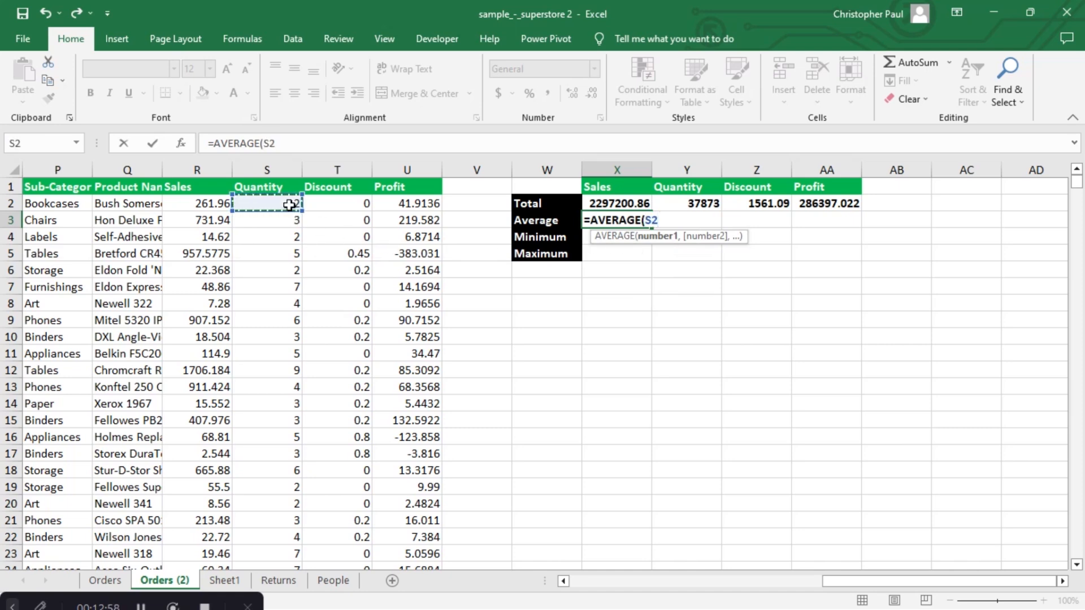
key("ctrl+shift+Down")
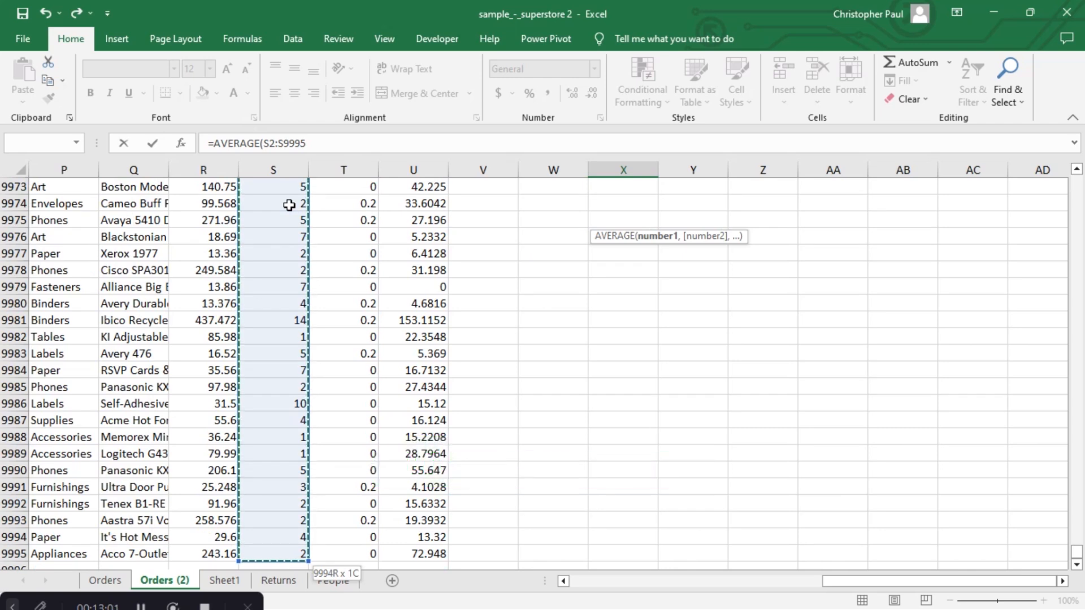
key("Return")
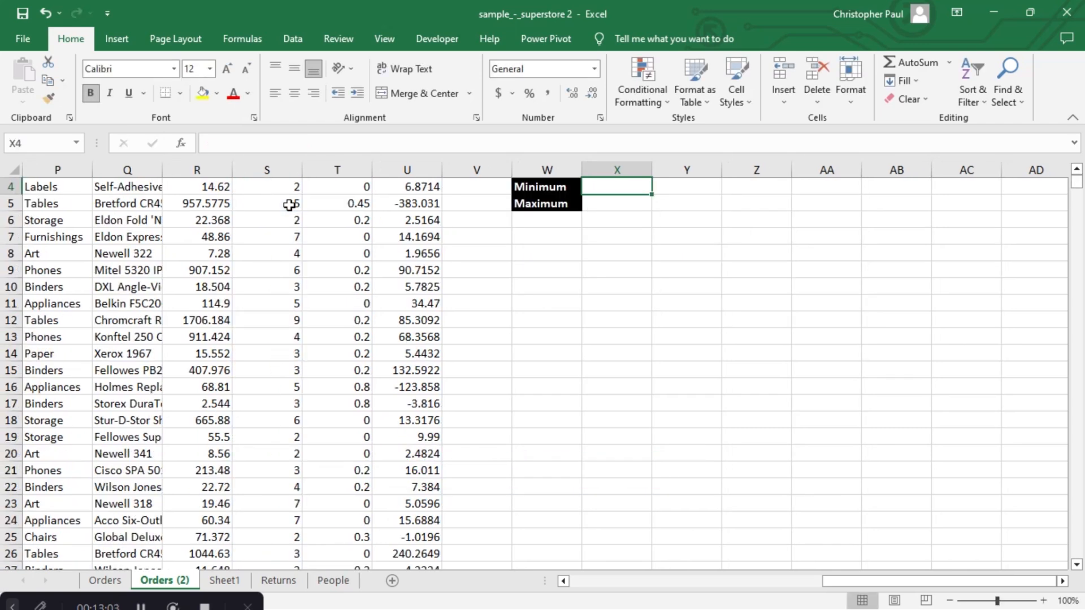
key("Up")
key("Up")
key("Up")
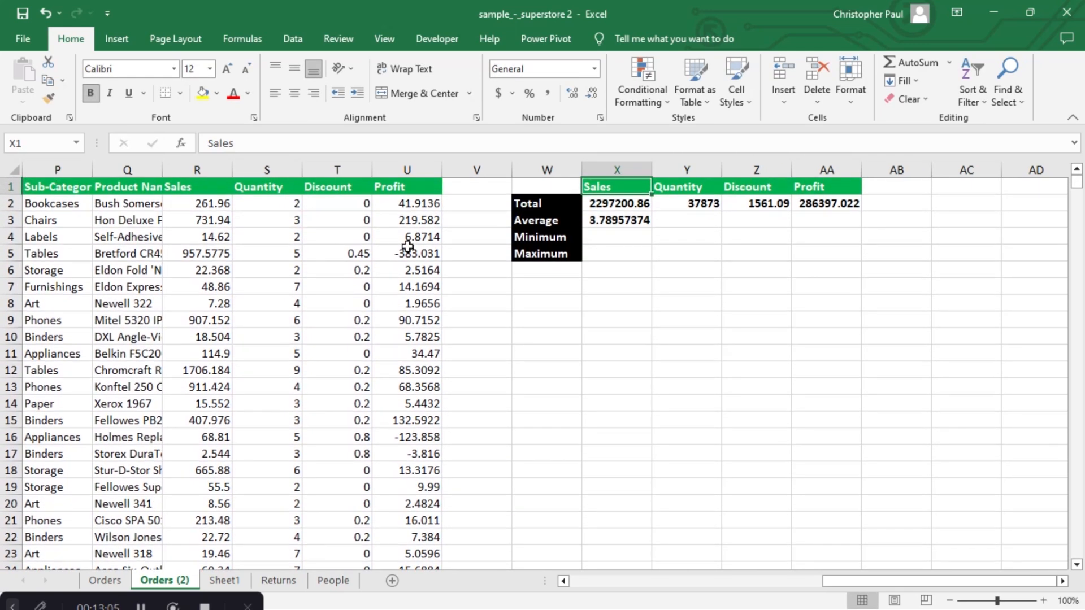
left_click(633, 217)
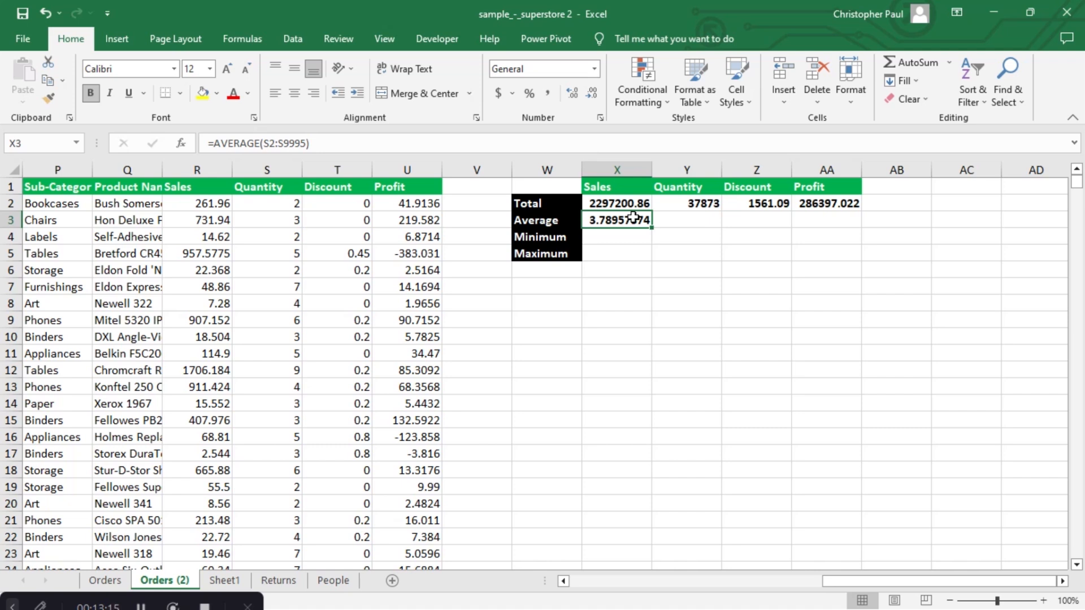
- Copy the average across: Quantity 0.15620272, Discount 28.6568963, Profit #DIV/0!
left_click_drag(652, 230, 847, 221)
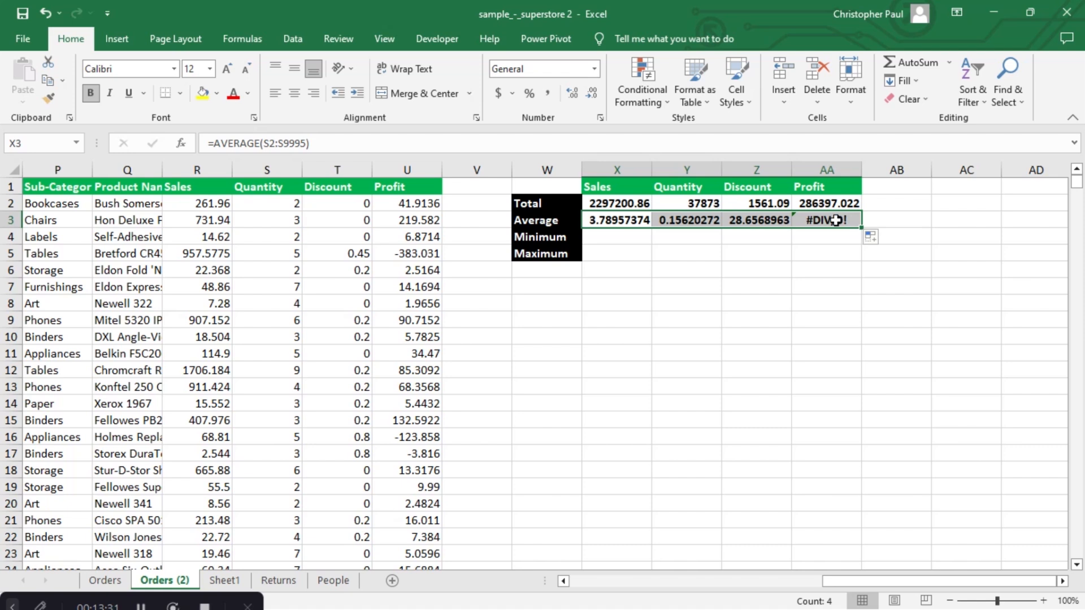
left_click(833, 221)
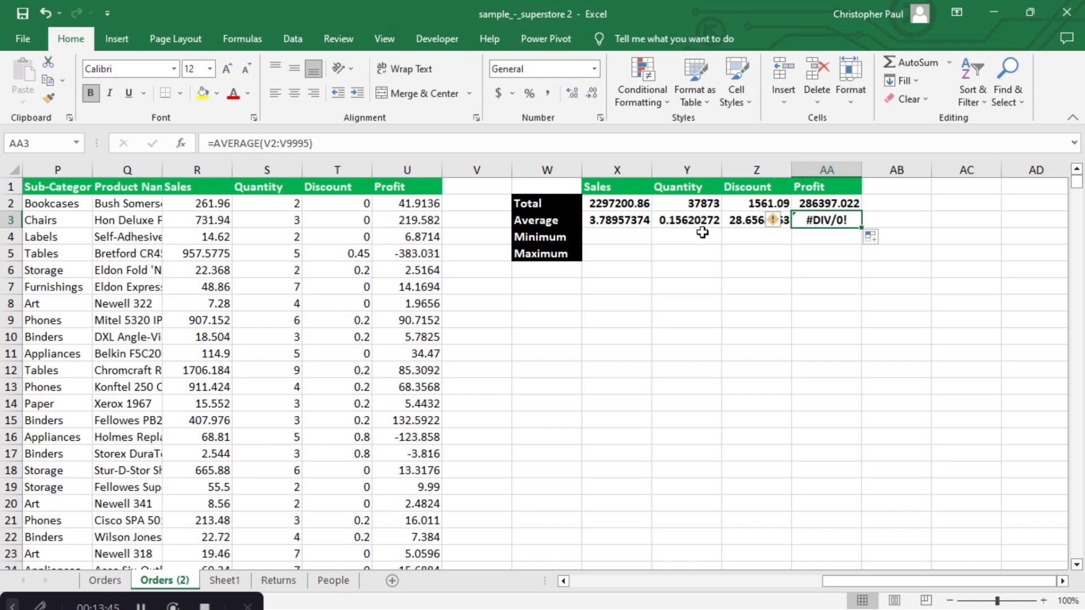
- Enter =MIN(S:S) in X4 and copy it across, giving 1, 0, -6599.978 and 0
left_click(627, 236)
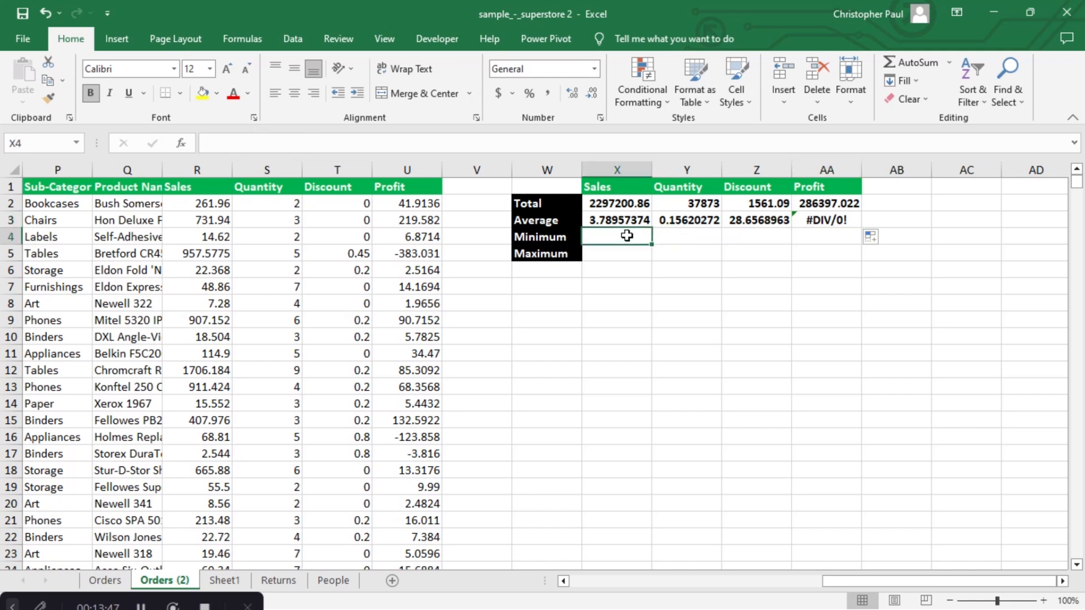
type("=min")
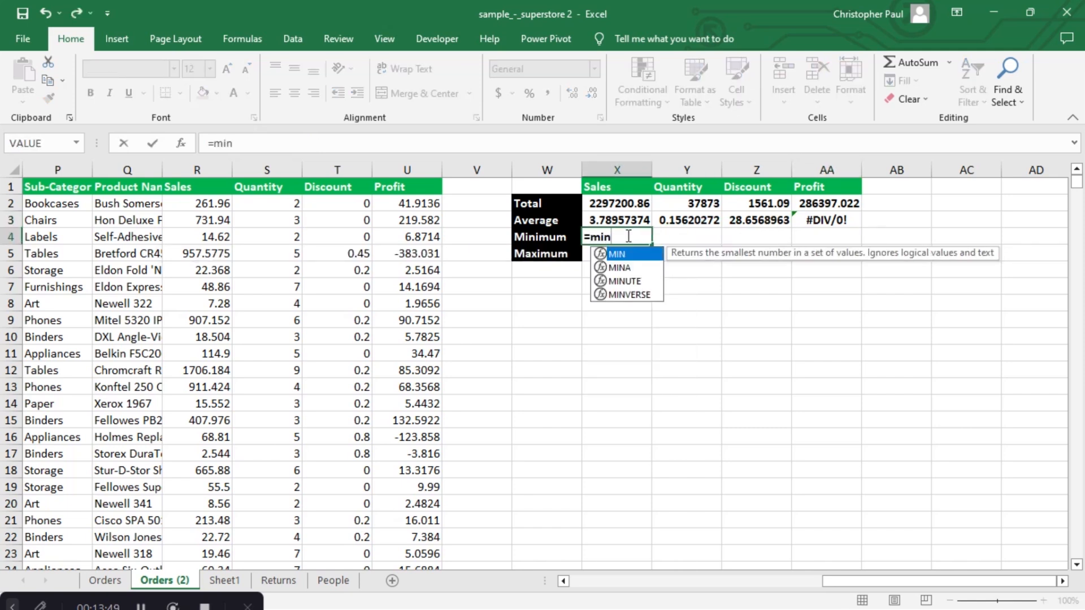
double_click(627, 256)
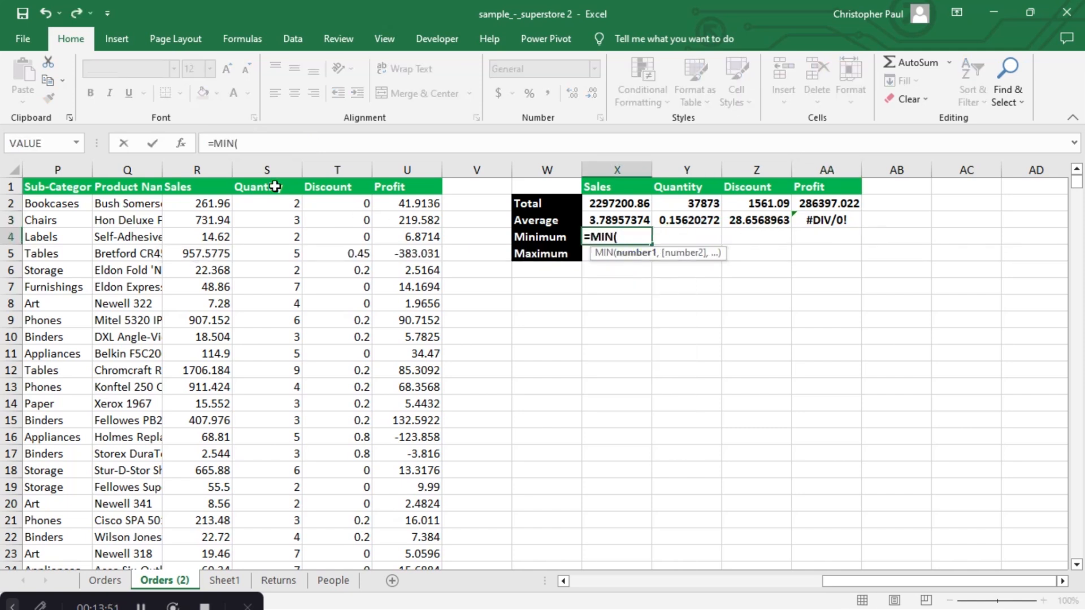
left_click(267, 169)
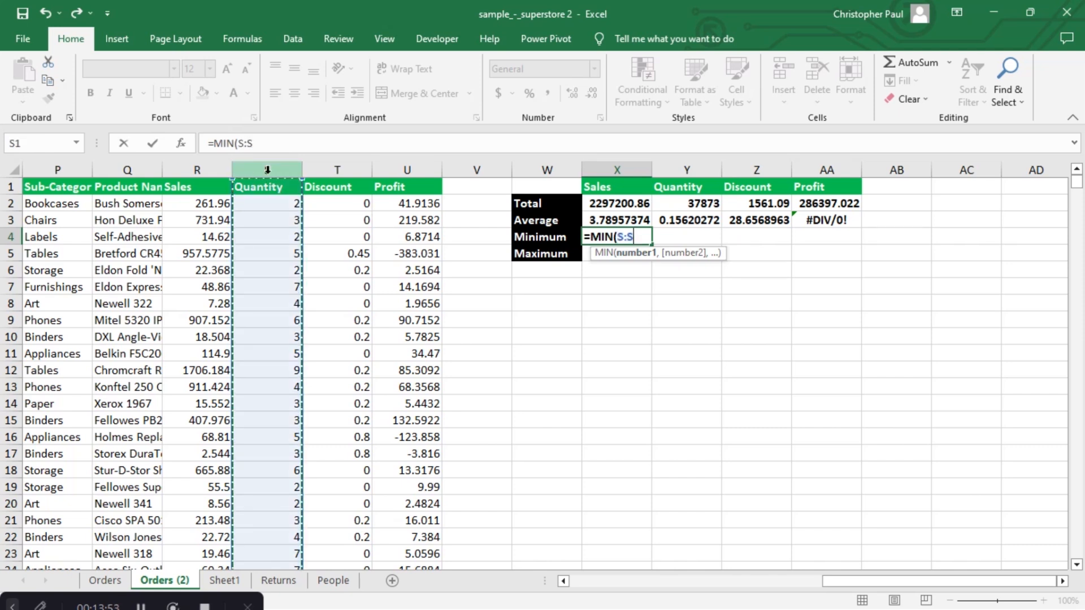
key("Return")
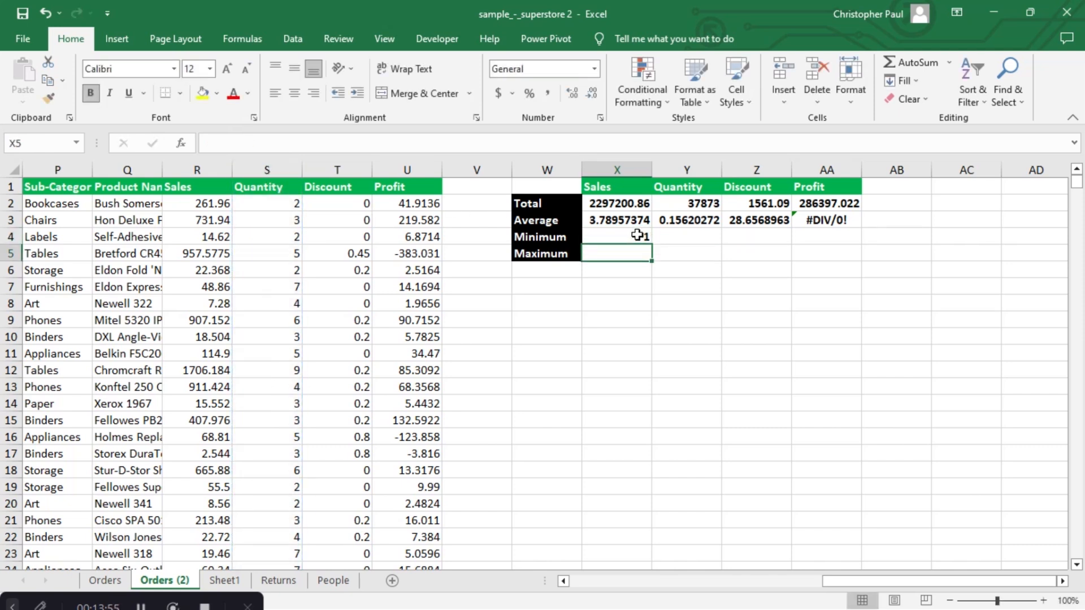
left_click(642, 238)
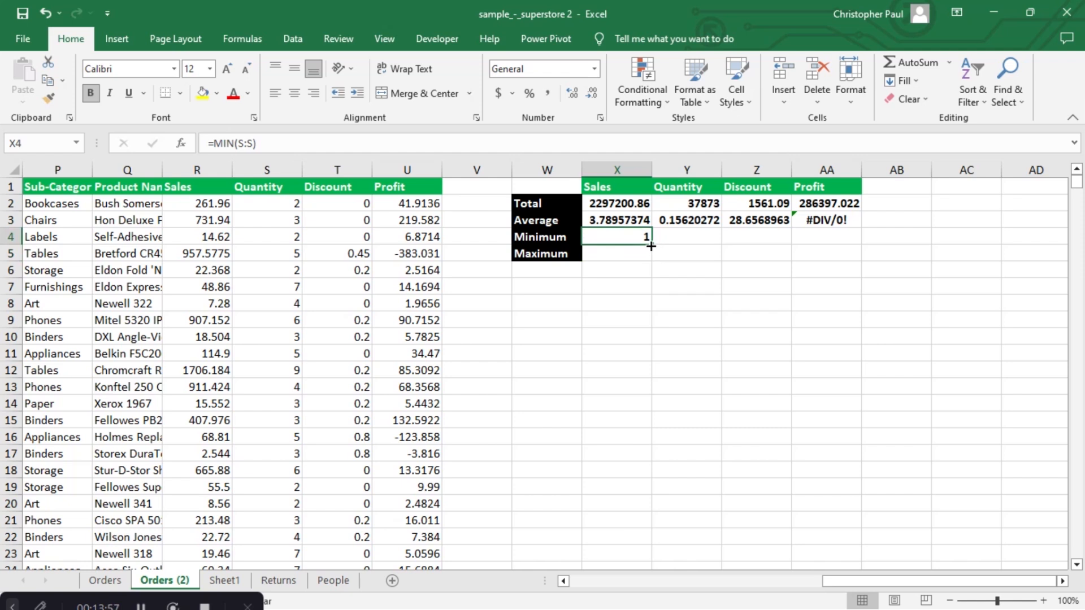
left_click_drag(654, 246, 854, 228)
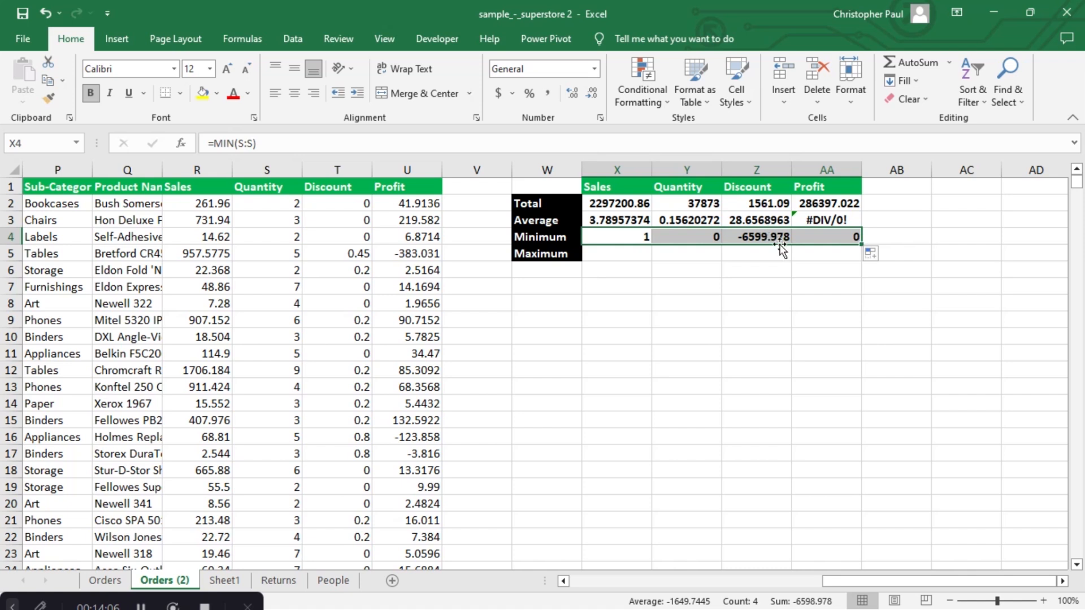
left_click(607, 259)
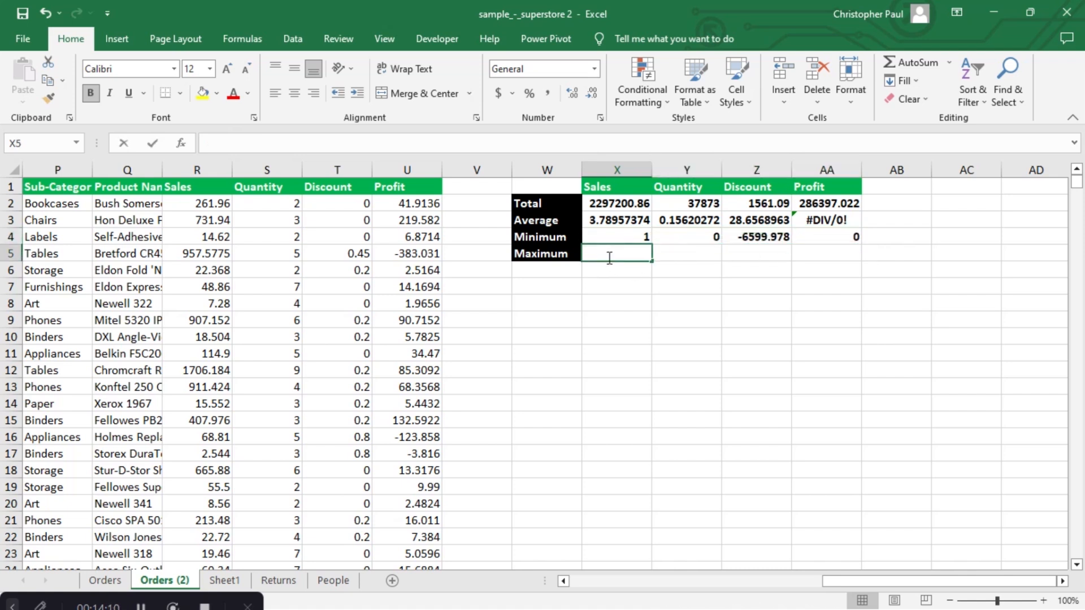
- Enter =MAX(R:R) in X5 and copy it across: Sales 22638.48, Quantity 14, Discount 0.8
type("=ma")
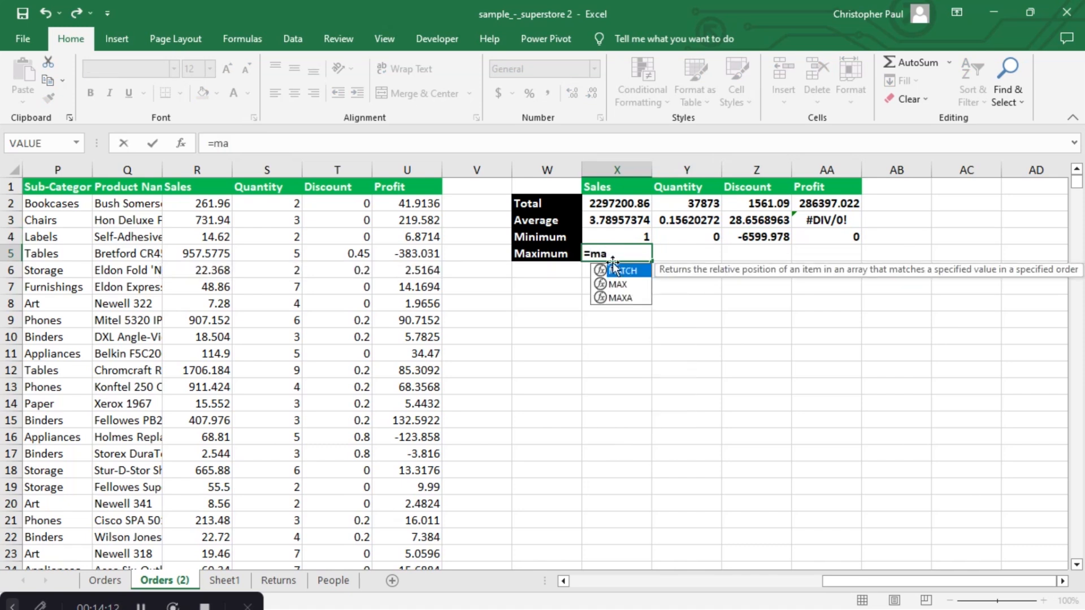
double_click(620, 284)
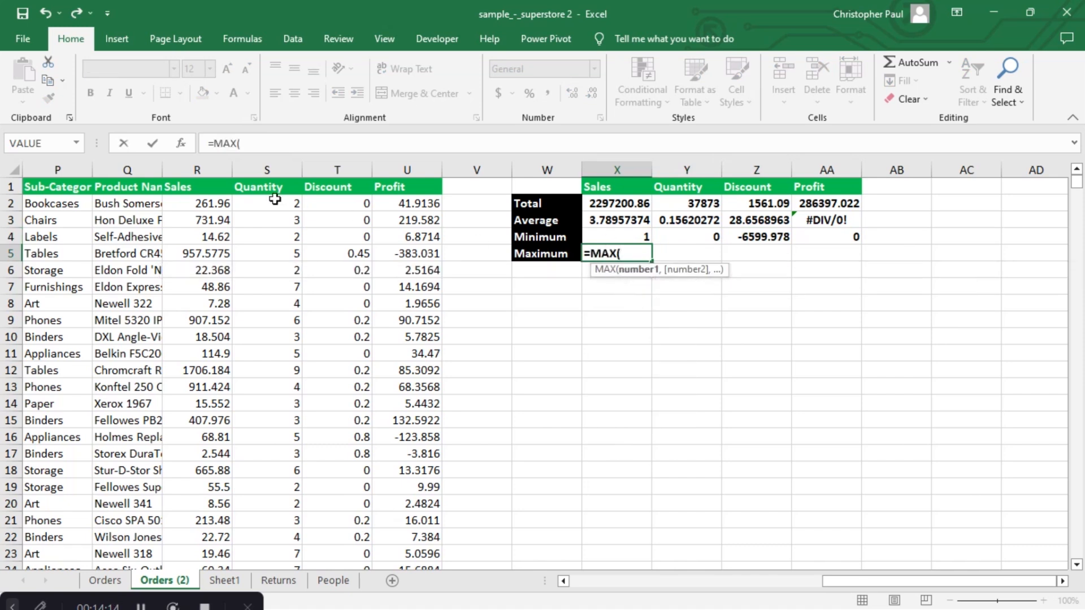
left_click(198, 169)
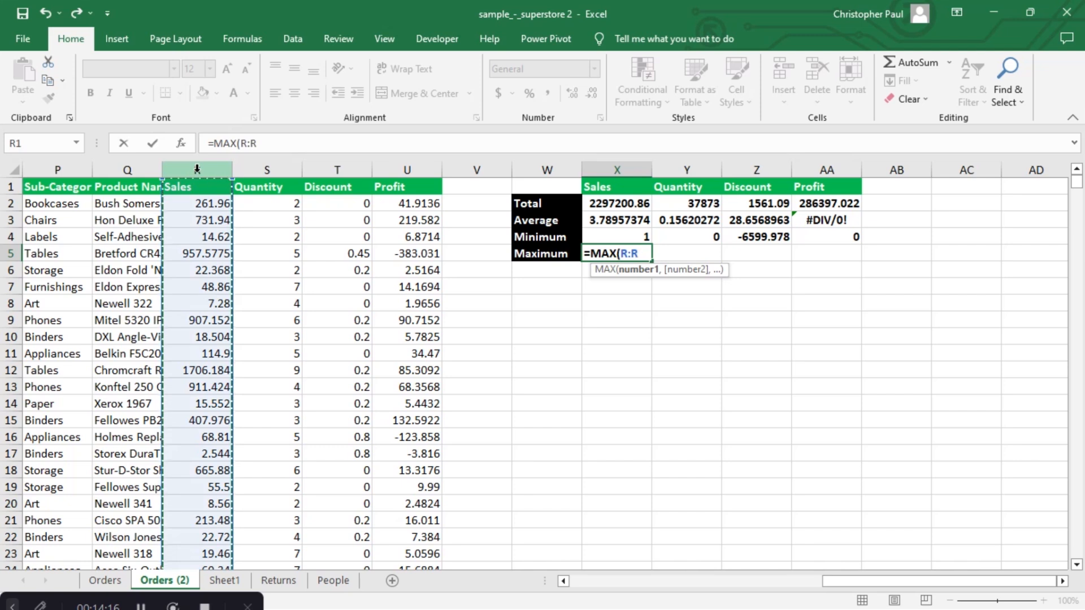
key("Return")
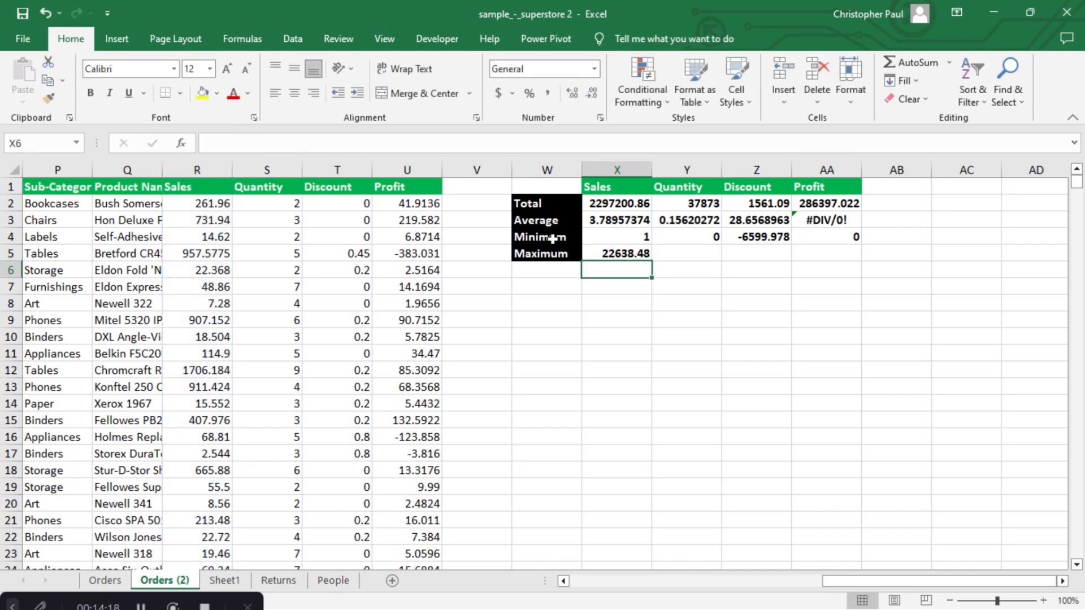
left_click(618, 253)
left_click_drag(652, 261, 851, 255)
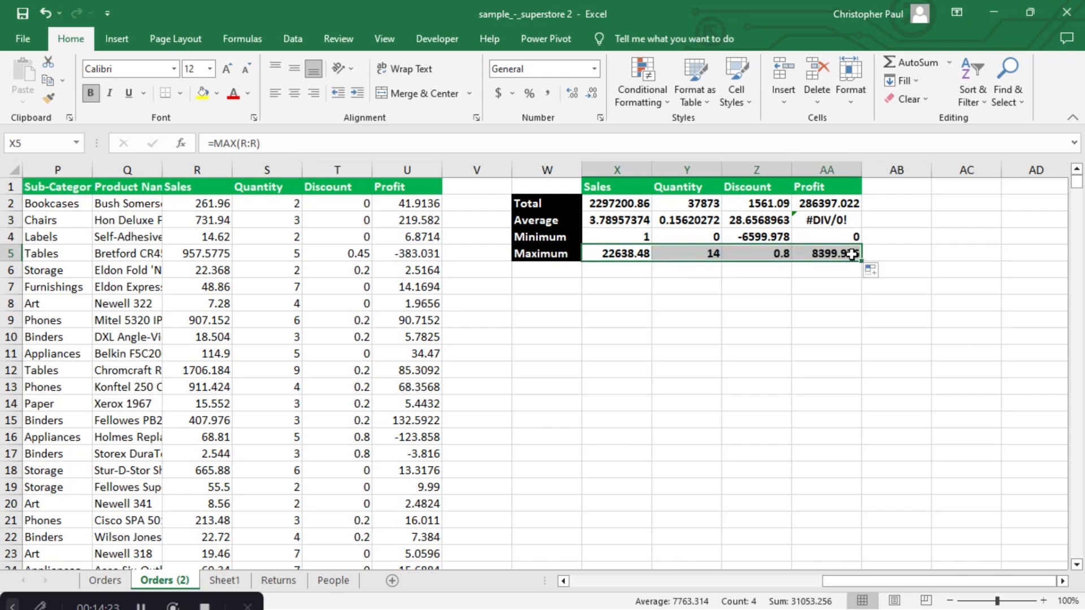